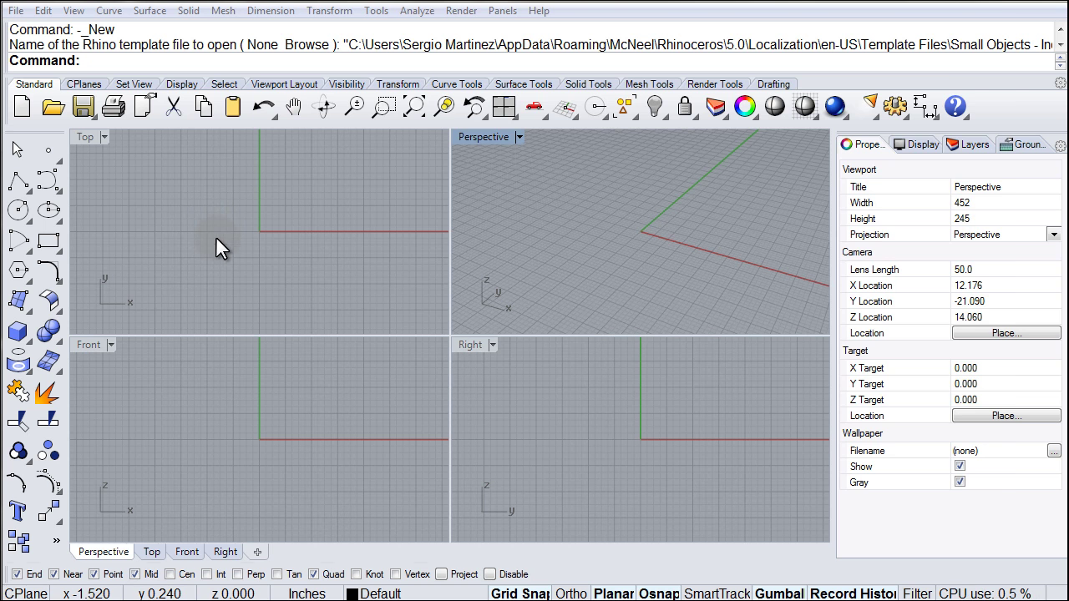
Step: Drag man03_B.3dm from the Explorer People folder into Rhino's Front viewport
key("alt+Tab")
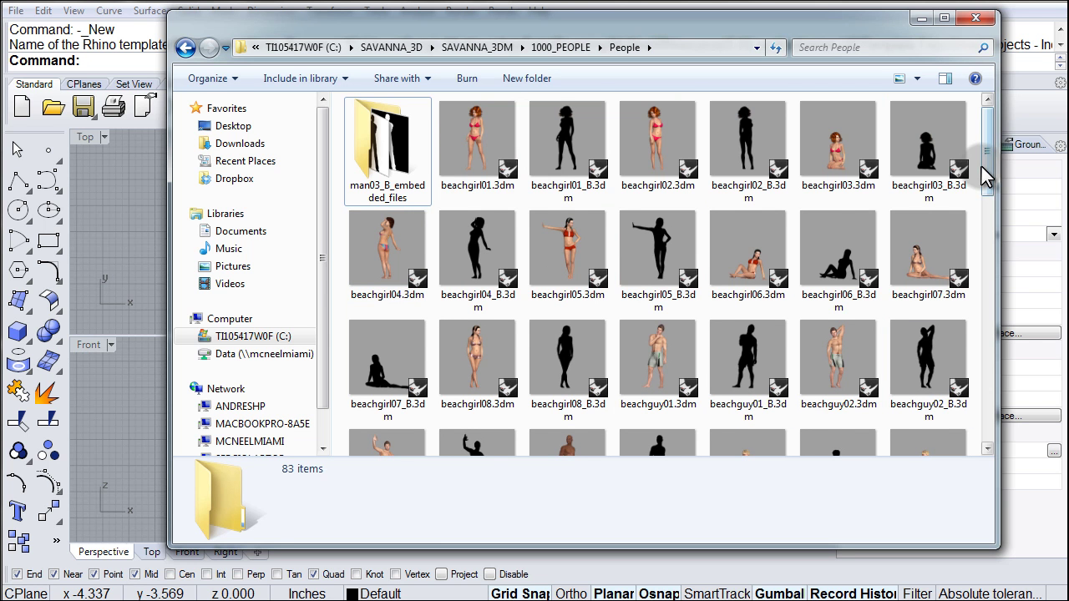
left_click_drag(986, 171, 992, 247)
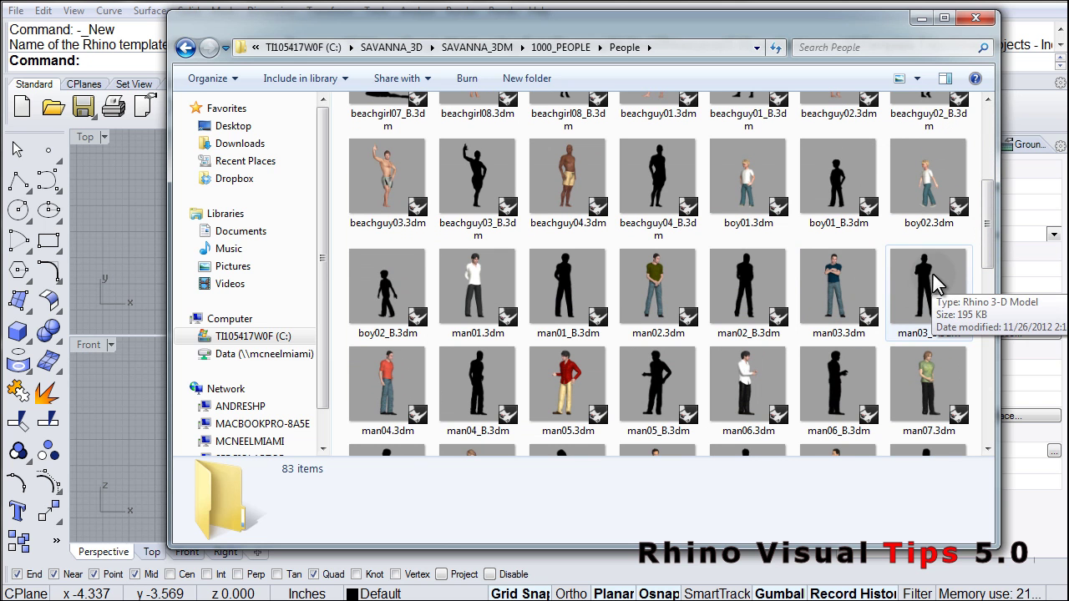
left_click_drag(927, 284, 131, 447)
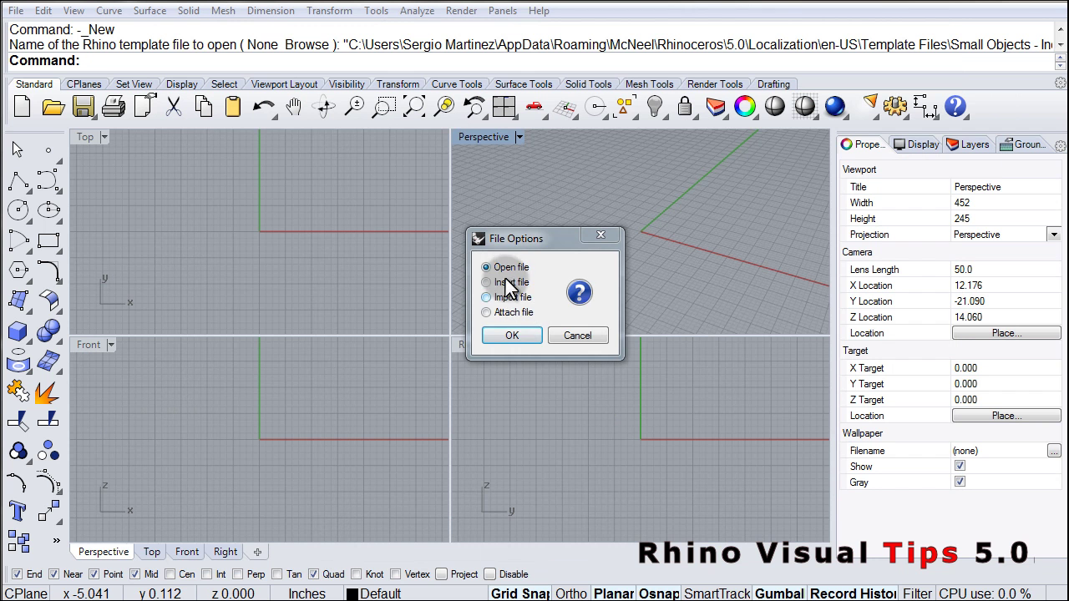
Step: Open man03_B.3dm as the model and maximise the Perspective view framing the standing figure
left_click(512, 335)
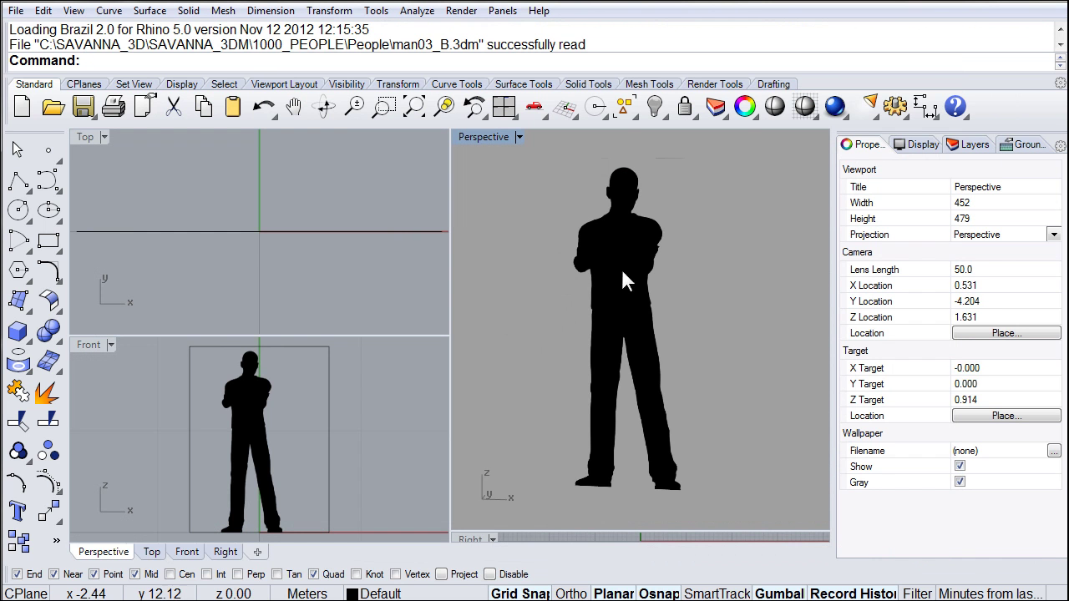
mouse_move(685, 282)
right_mouse_down()
mouse_move(637, 303)
mouse_move(675, 299)
right_mouse_up()
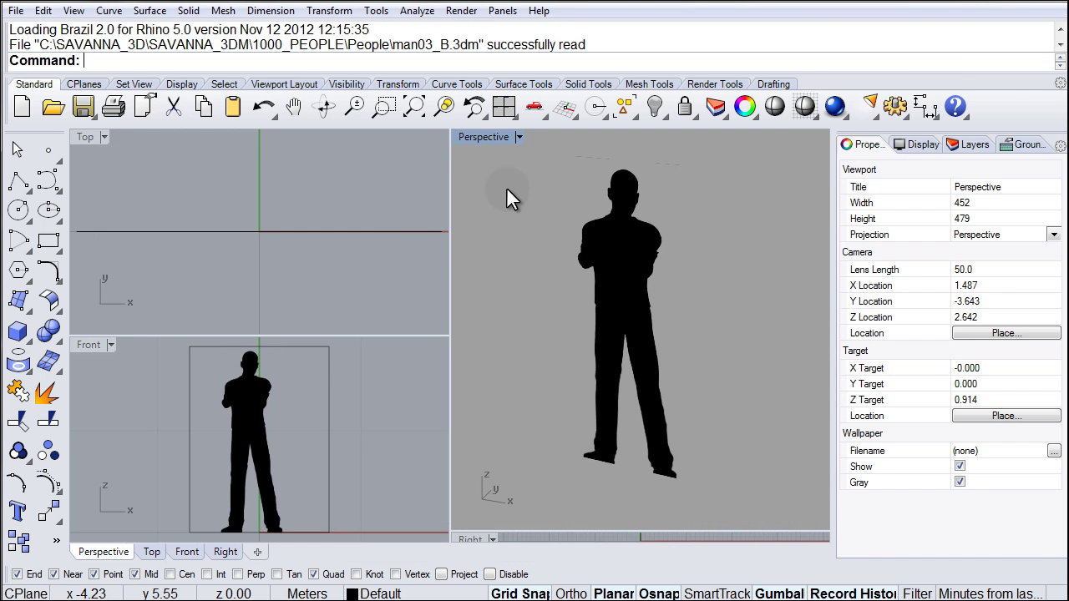
double_click(486, 137)
scroll(511, 320, "down", 5)
right_click_drag(358, 396, 505, 442, "shift")
scroll(501, 425, "up", 3)
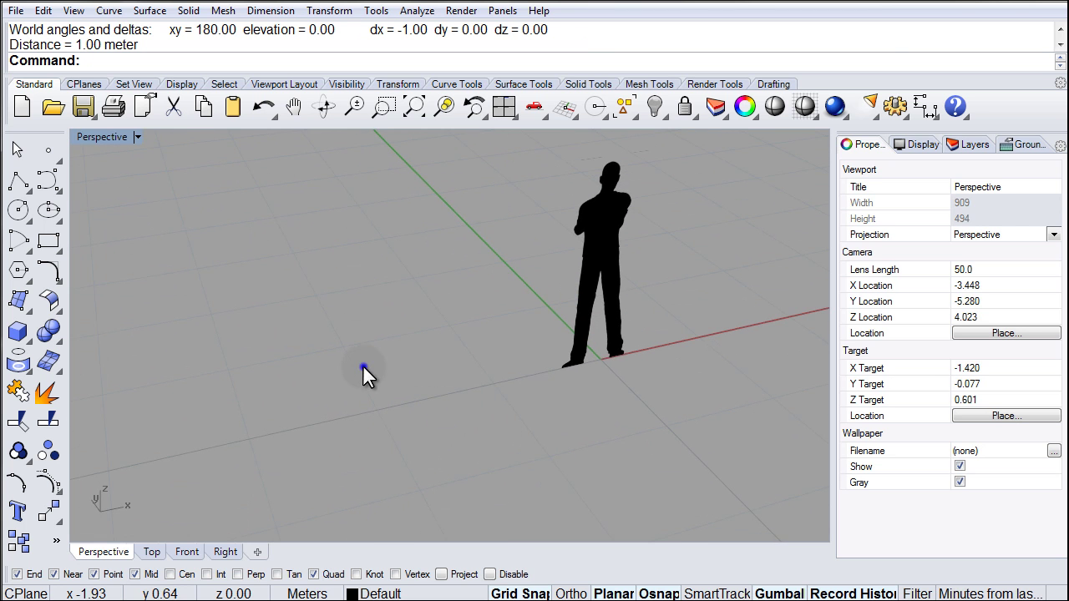
right_click_drag(362, 365, 233, 331)
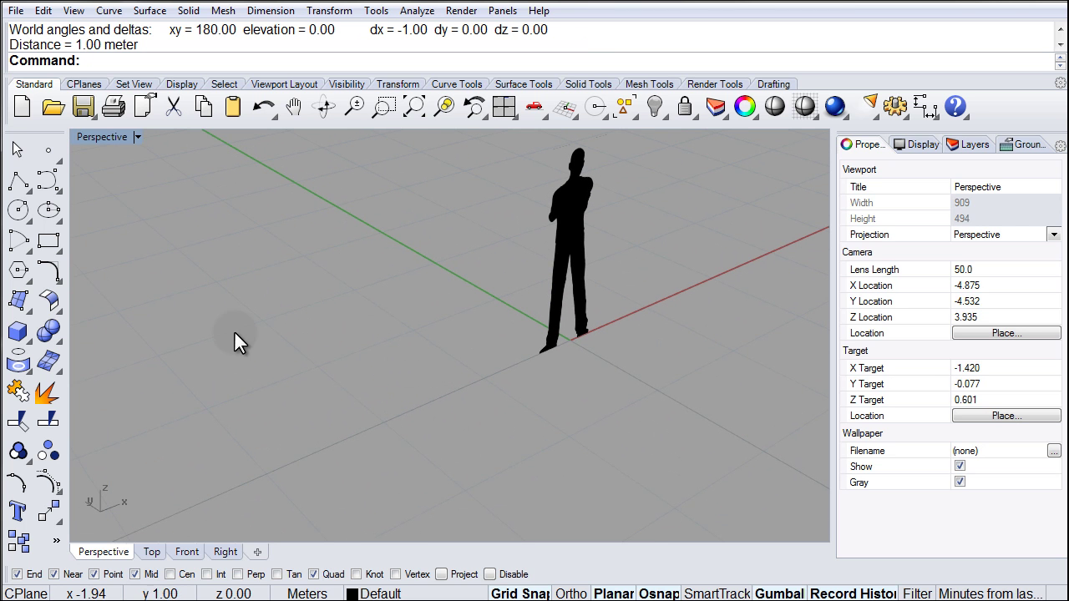
Step: Draw a thin corner-to-corner box slab on the ground near the man's feet
left_click(19, 331)
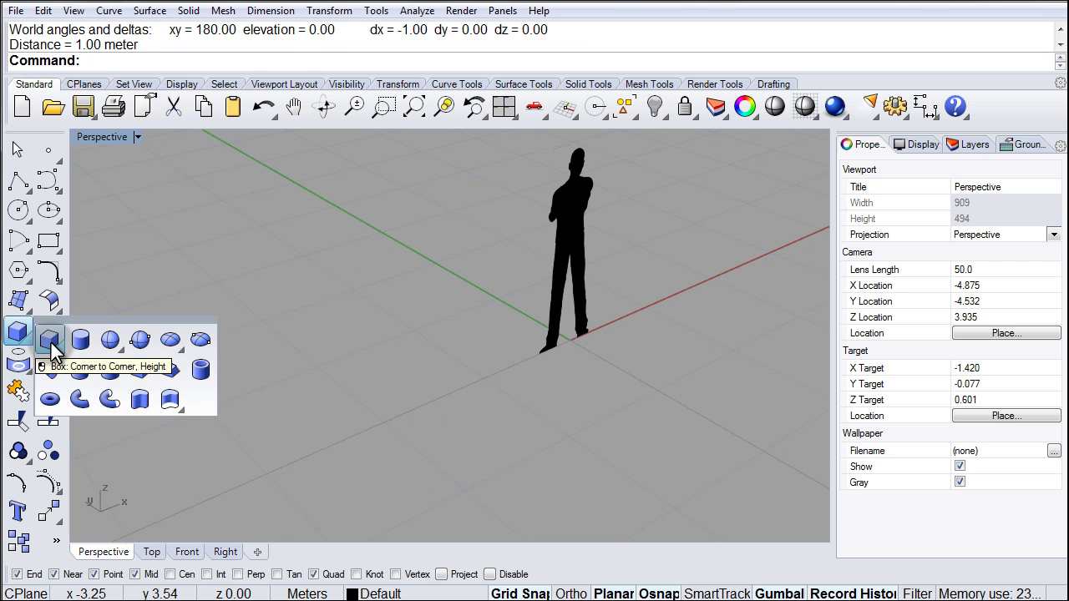
left_click(50, 340)
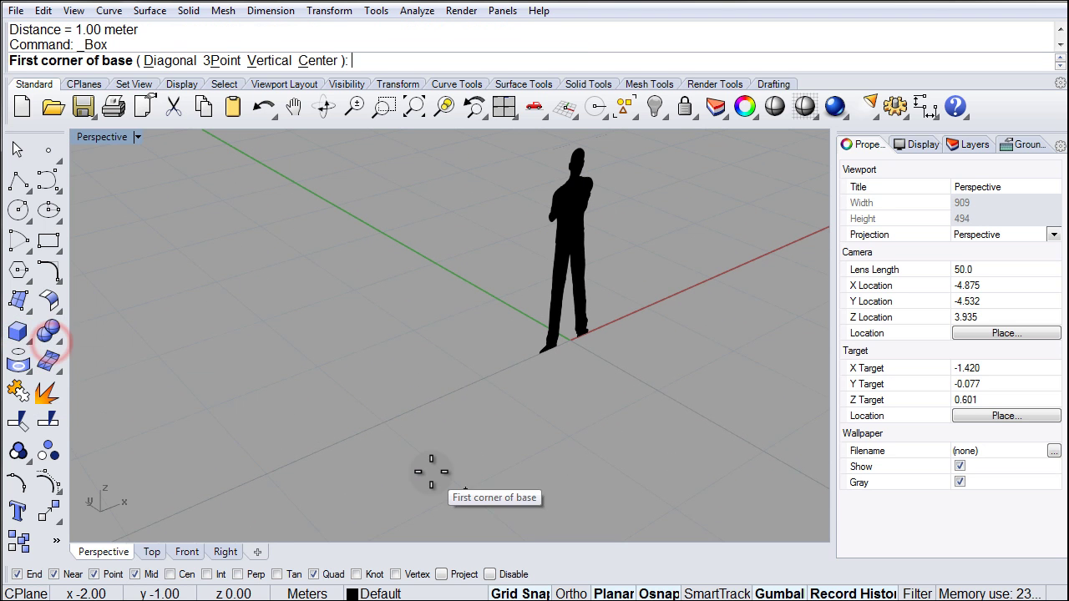
left_click(383, 423)
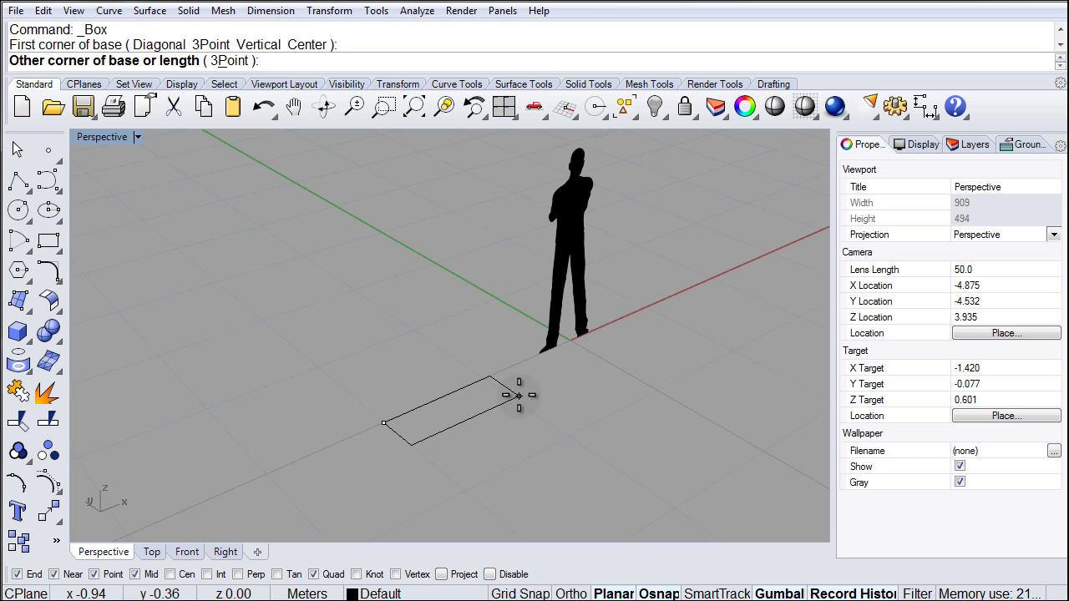
left_click(519, 395)
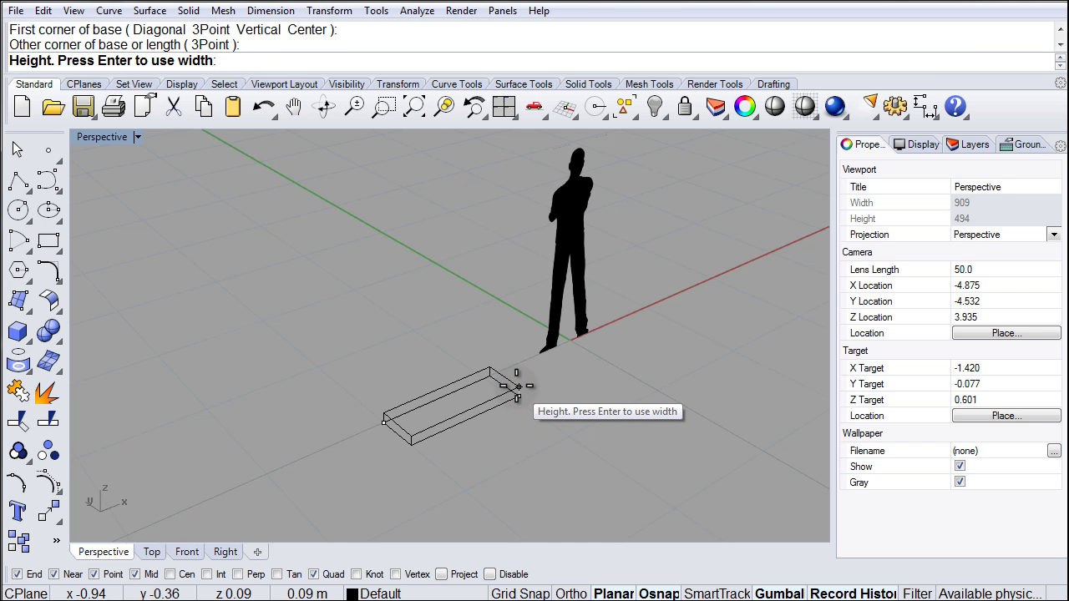
left_click(517, 387)
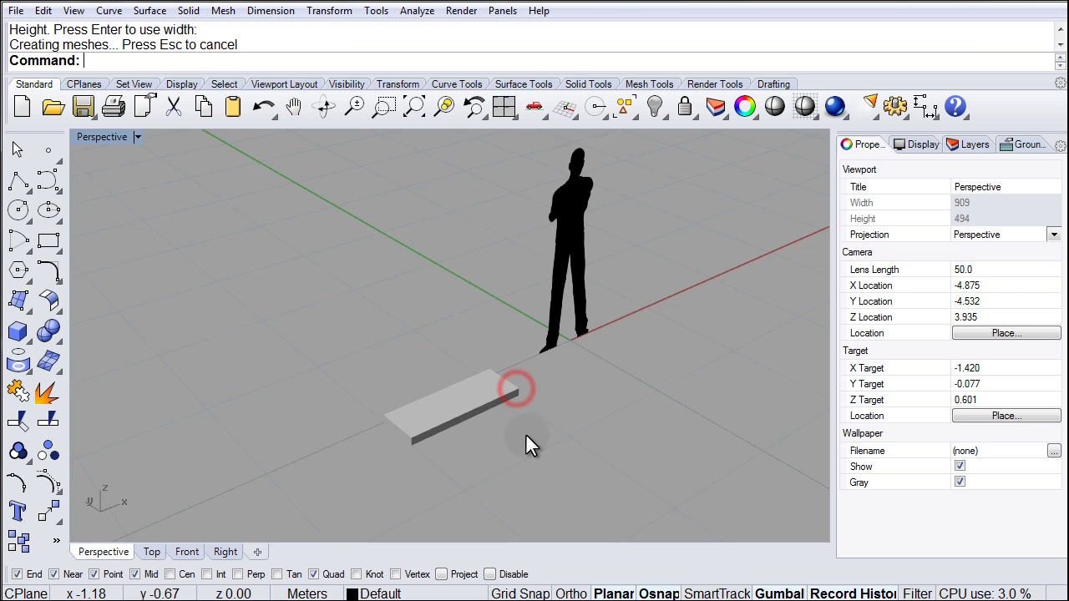
right_click_drag(567, 432, 450, 487)
Step: Move the box by one corner onto the snapped End point
scroll(442, 472, "up", 2)
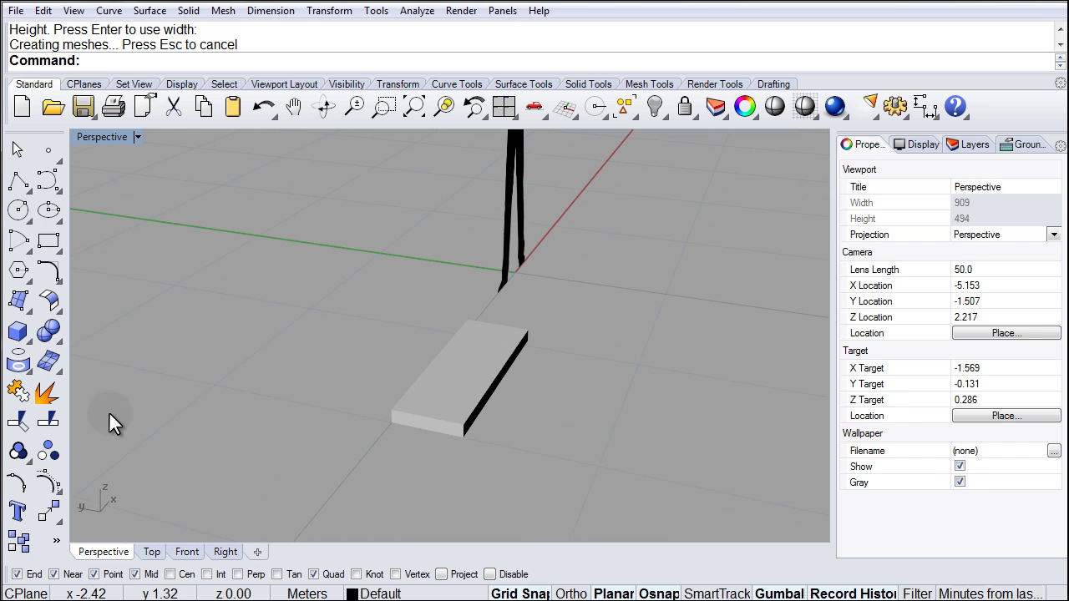
left_click(501, 404)
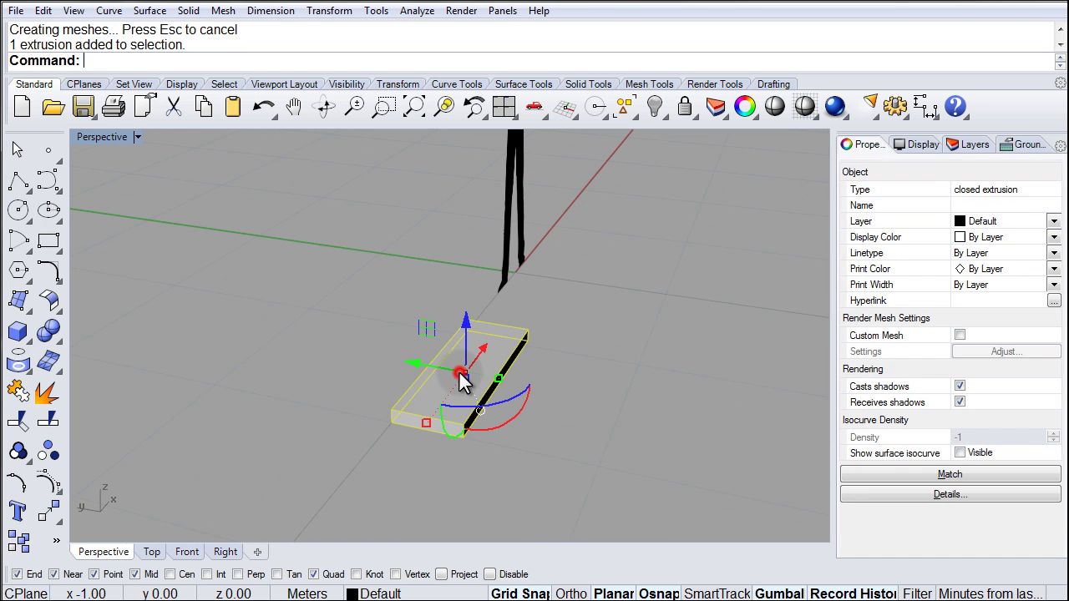
left_click(47, 513)
left_click(375, 432)
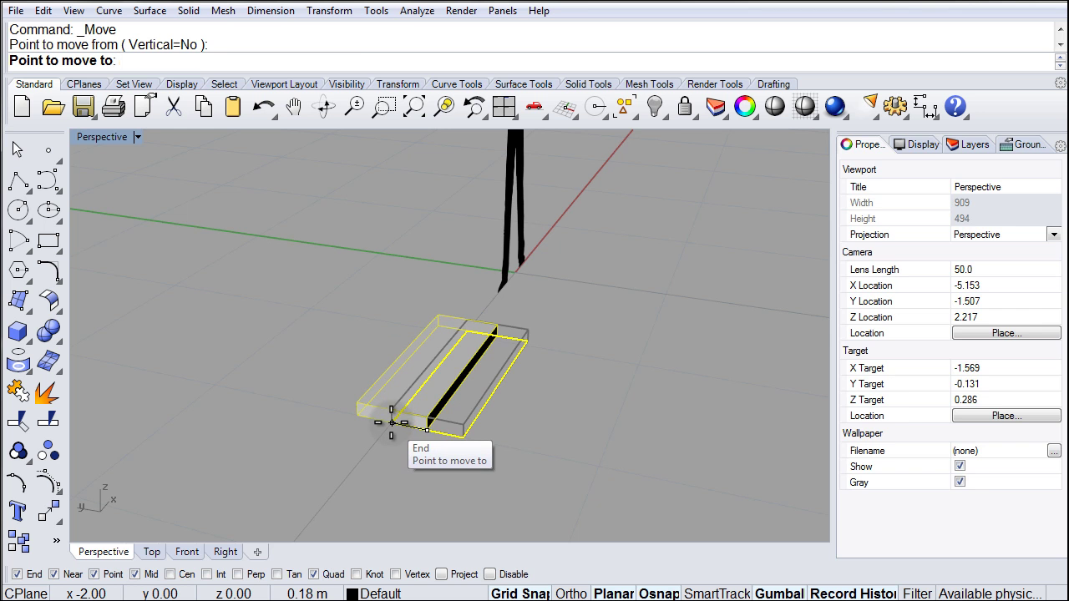
left_click(392, 422)
scroll(259, 409, "down", 3)
left_click(232, 422)
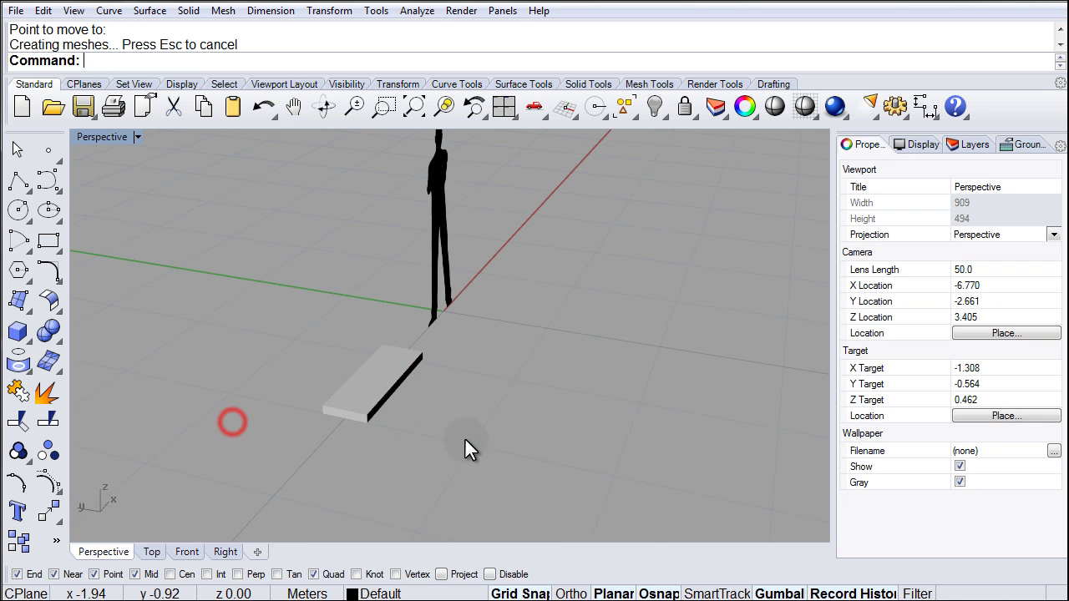
right_click_drag(467, 448, 378, 385)
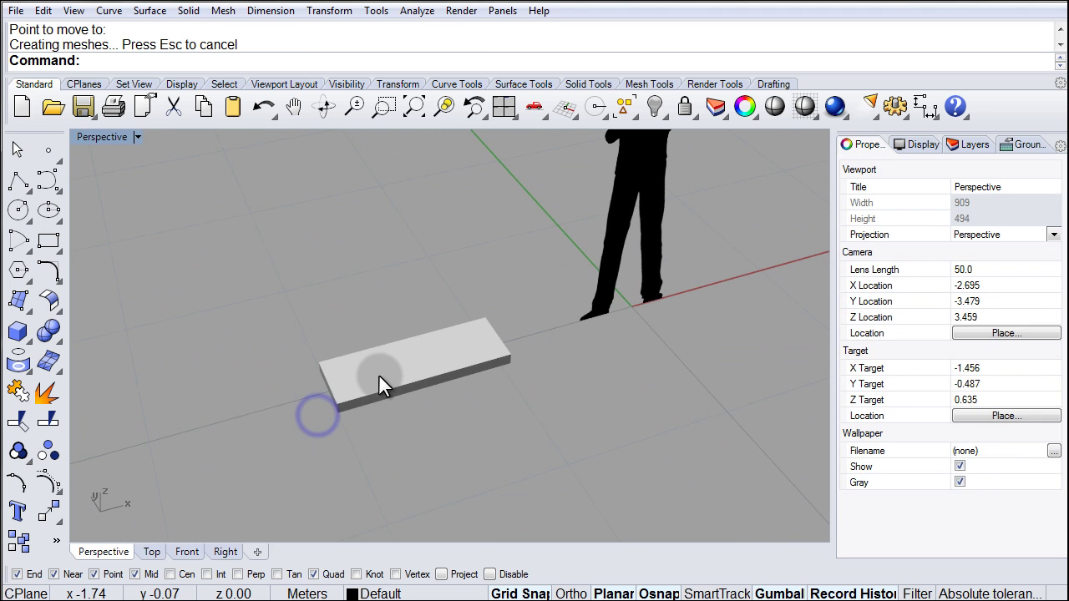
Step: Slide the box 0.67 m along the x-axis with the gumball's red arrow
left_click(379, 384)
right_click_drag(442, 401, 511, 423)
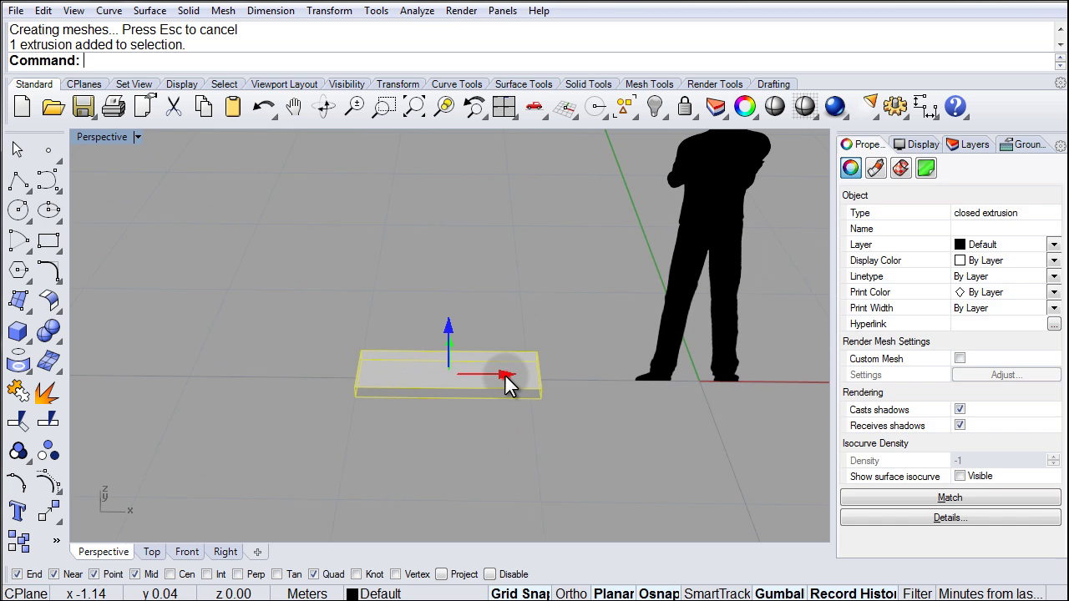
left_click_drag(510, 384, 527, 546)
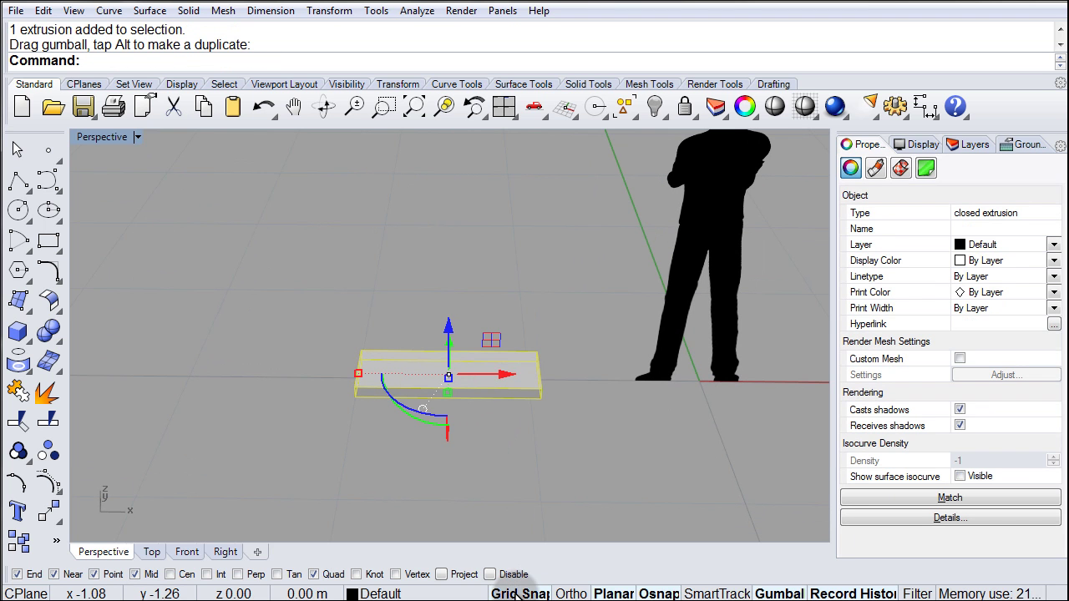
left_click_drag(507, 383, 391, 380)
left_click(441, 467)
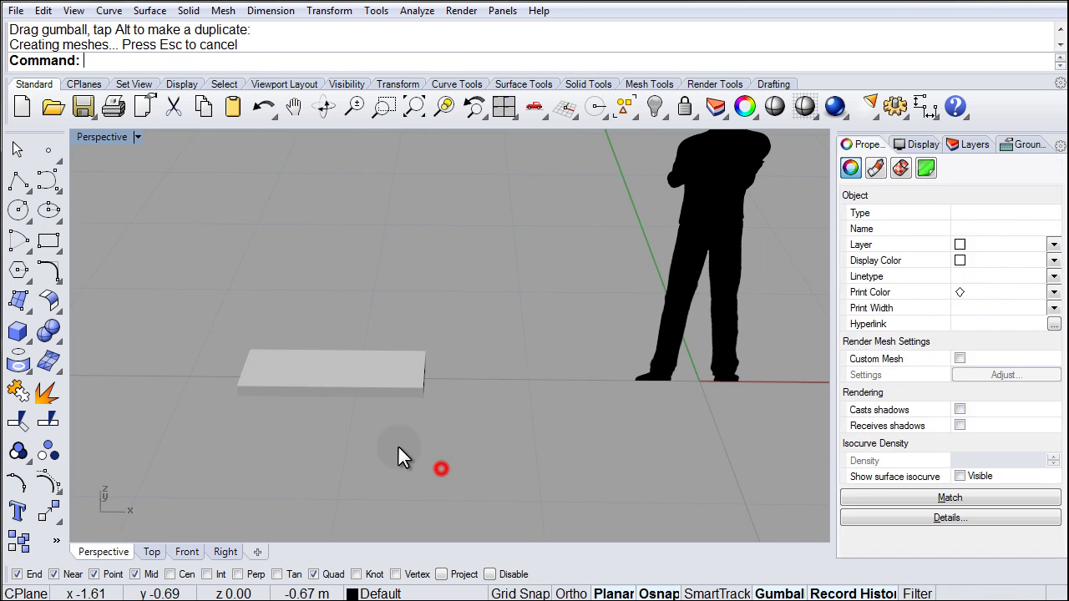
right_click_drag(386, 436, 465, 422)
right_click_drag(353, 358, 437, 372)
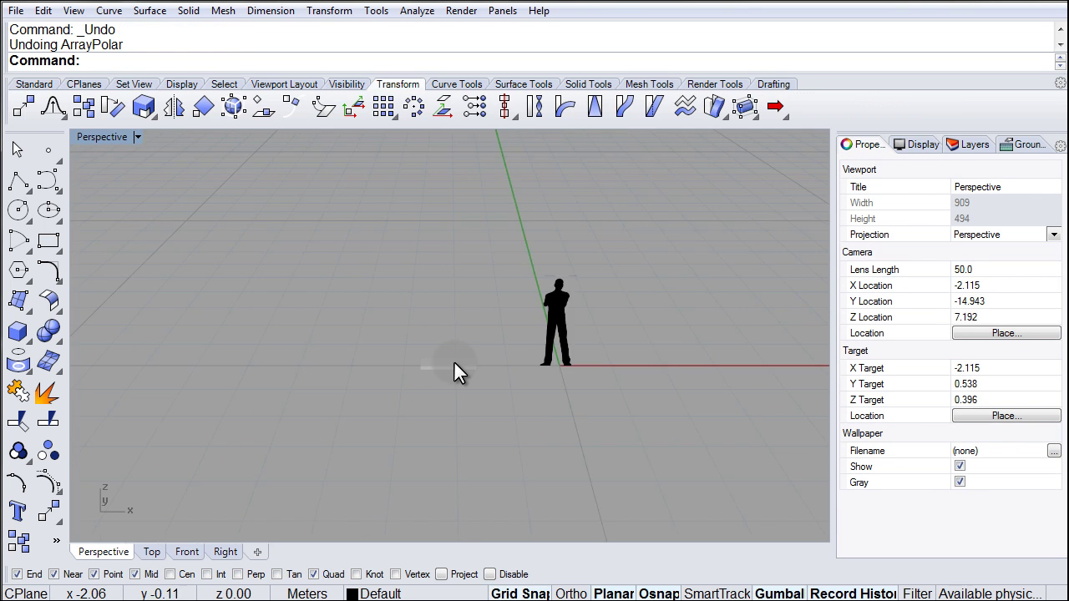
Step: Reselect the step slab and launch ArrayPolar from the Transform tools
scroll(455, 366, "up", 5)
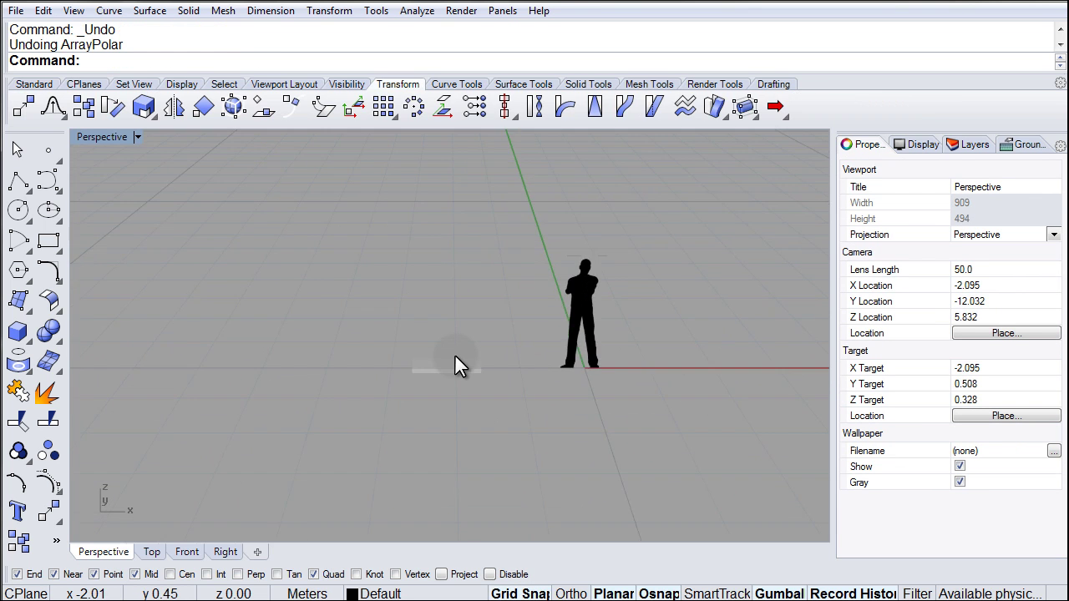
right_click_drag(459, 363, 427, 420, "shift")
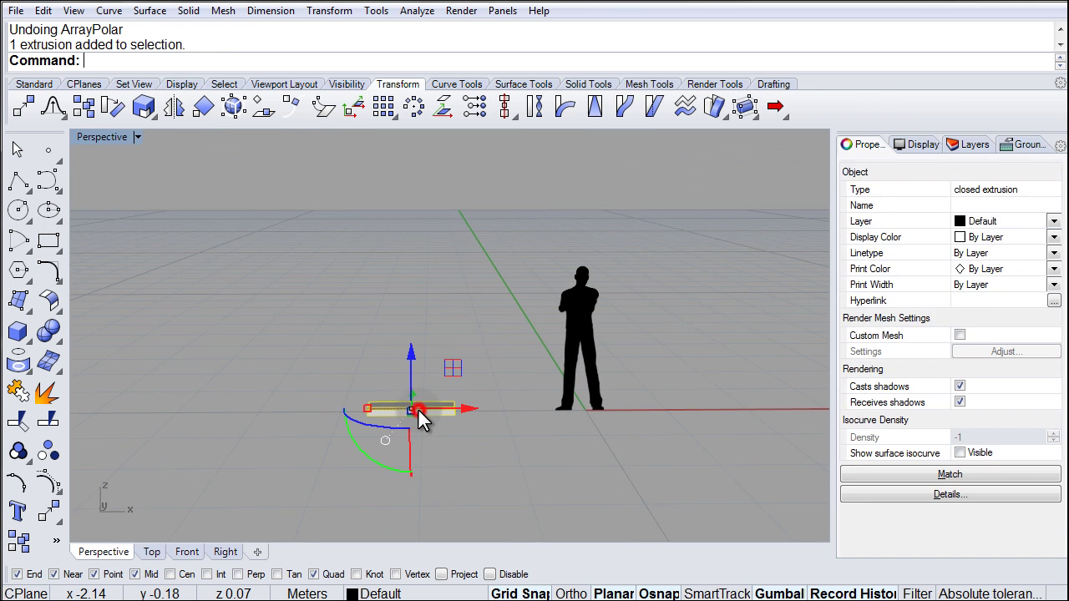
left_click(421, 413)
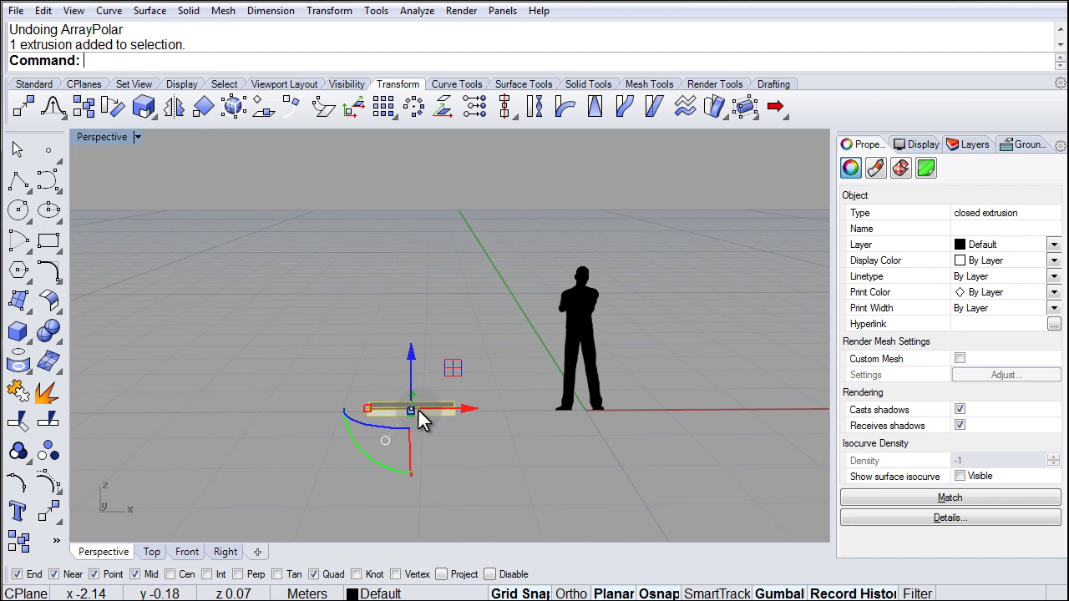
left_click(48, 511)
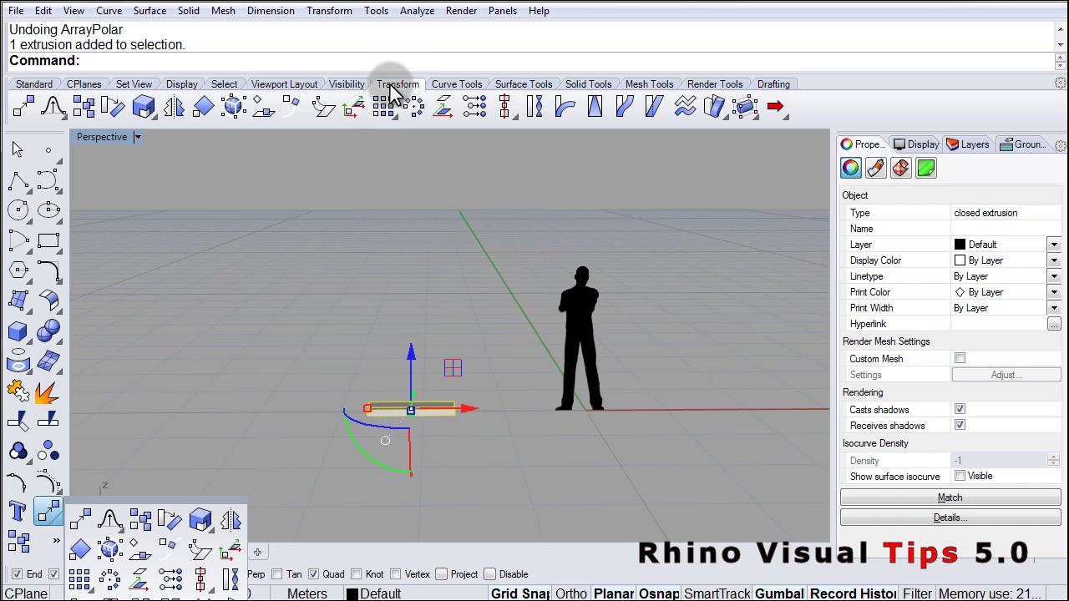
left_click(384, 150)
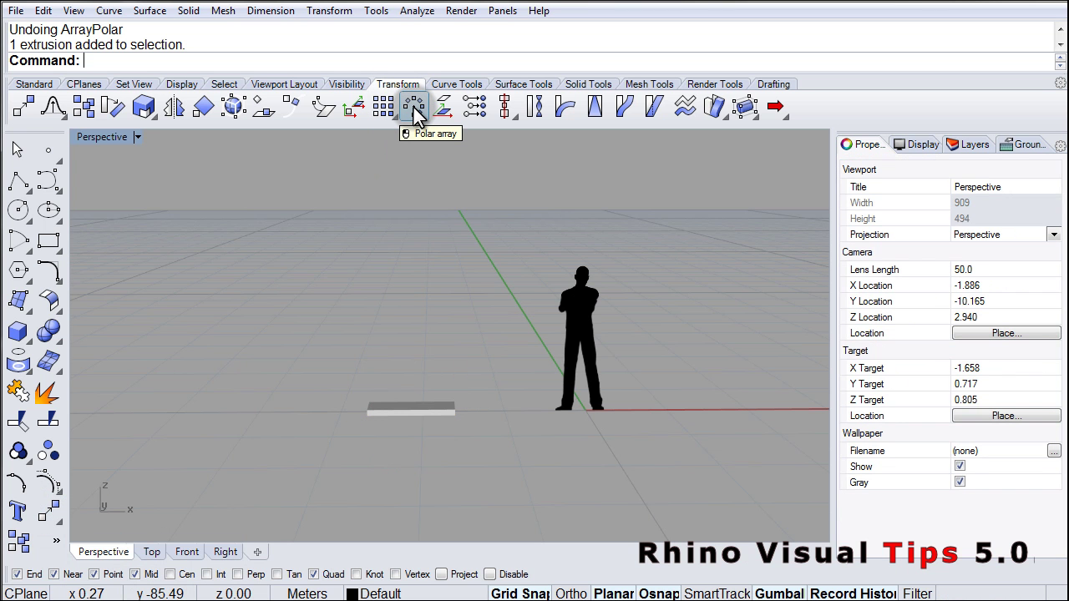
left_click(417, 117)
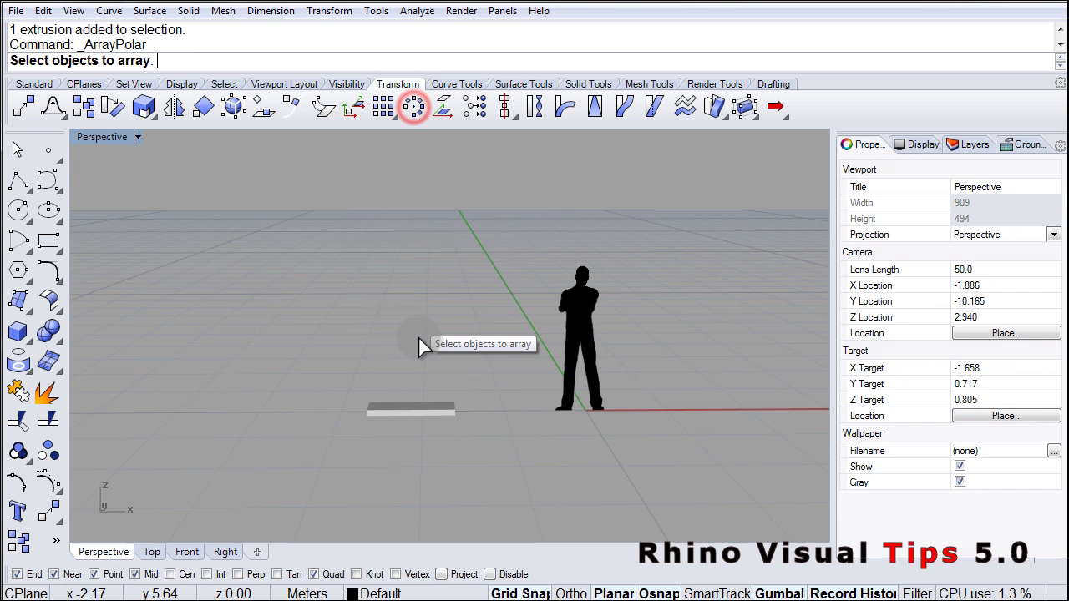
Step: Array the step box around a centre just left of it: 16 items over 360°
left_click(404, 408)
key("Return")
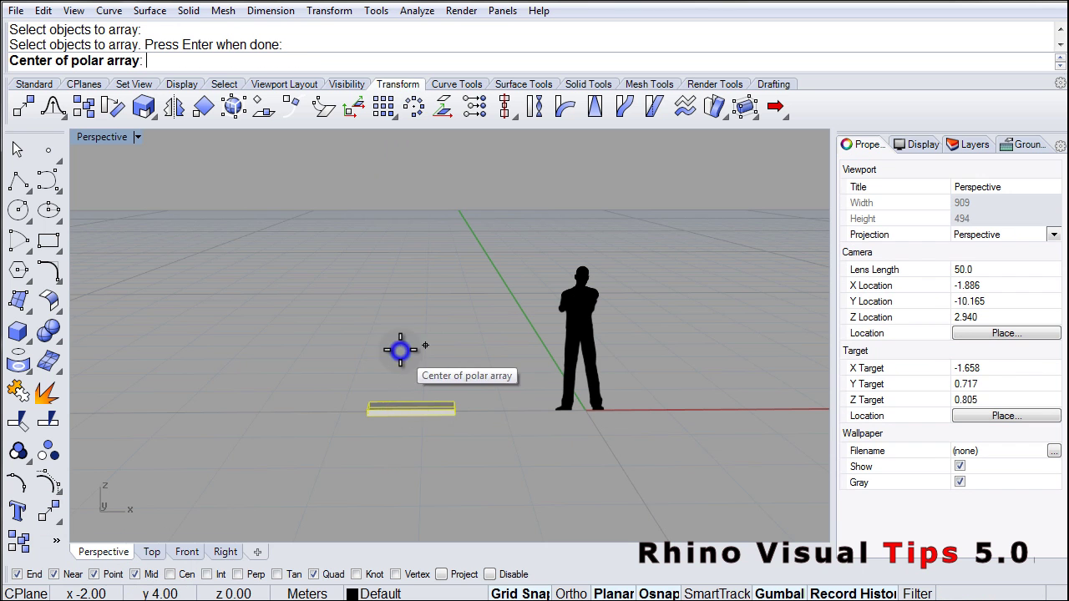
left_click(340, 410)
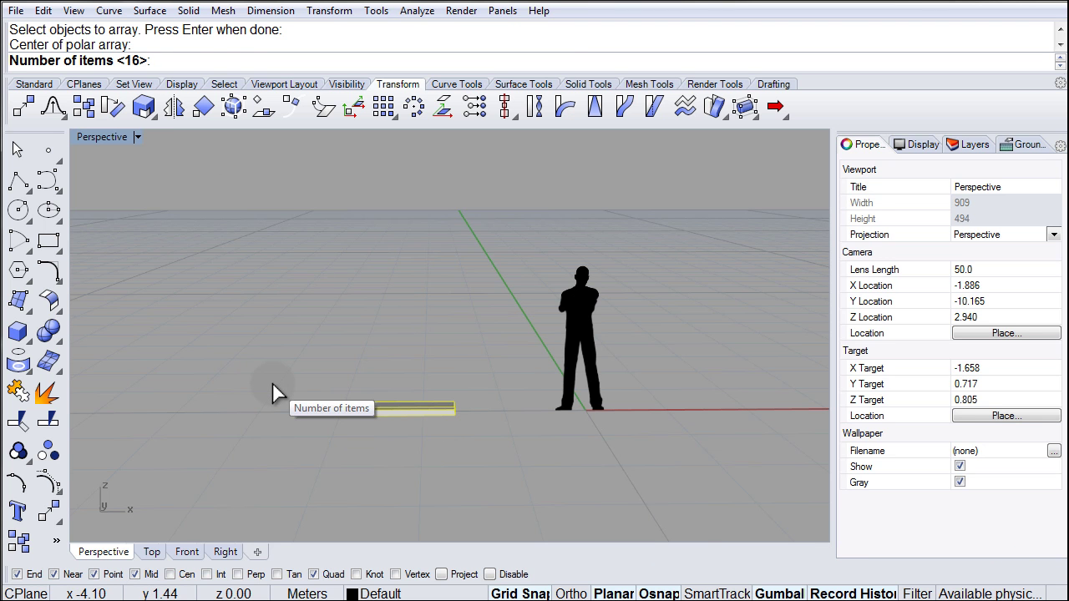
key("Return")
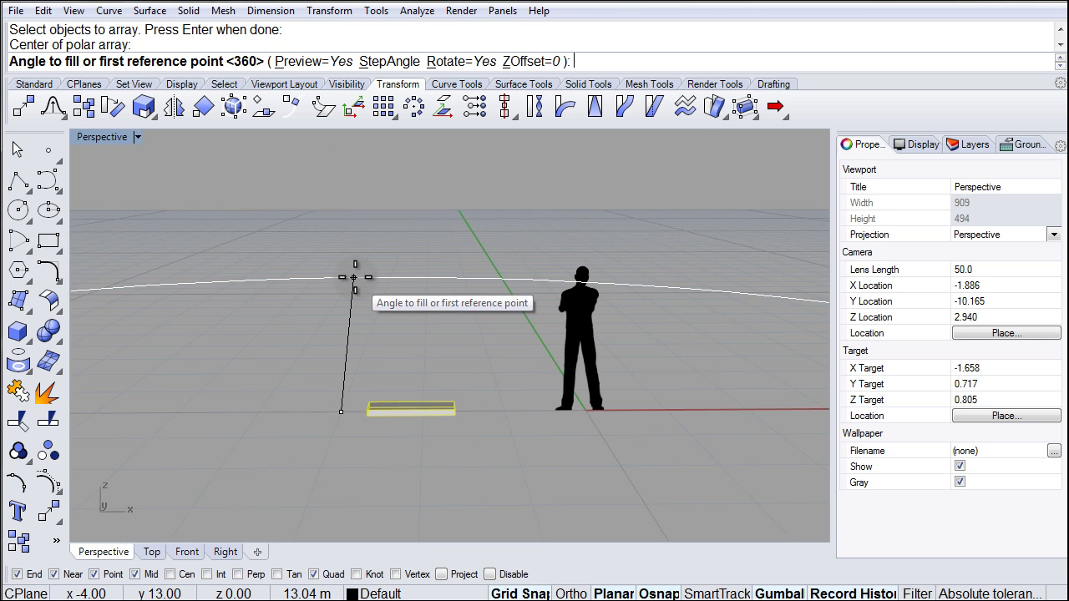
key("Return")
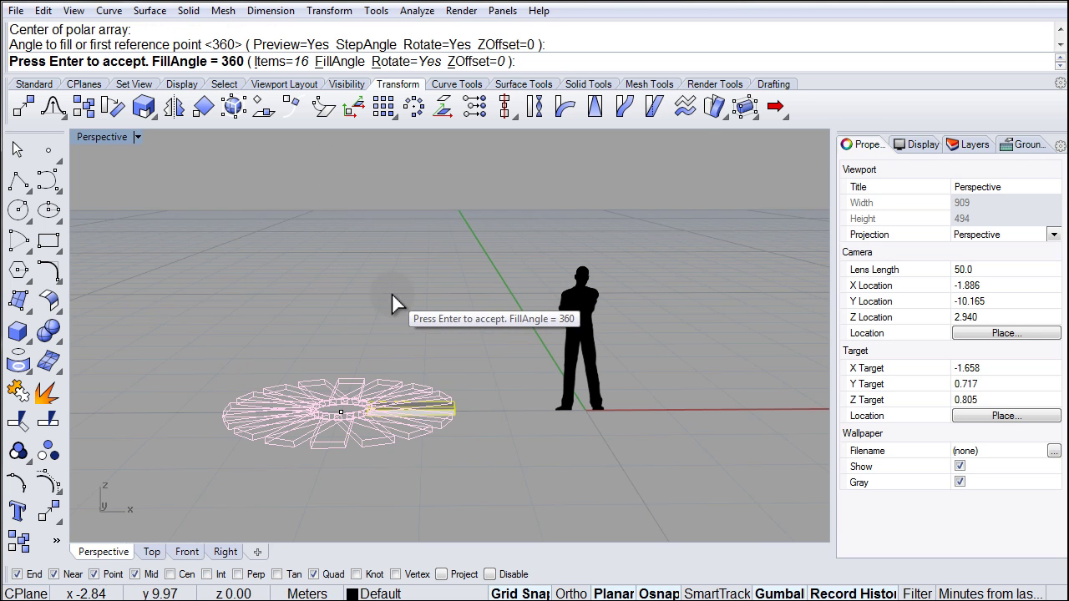
right_click_drag(345, 311, 471, 318, "shift")
scroll(442, 362, "down", 5)
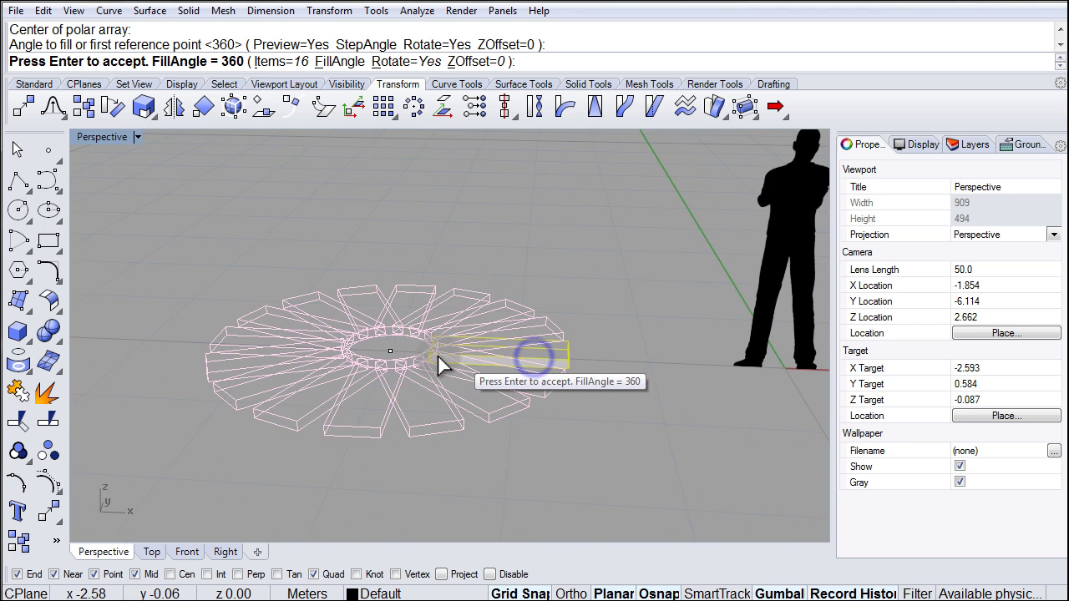
mouse_move(441, 363)
right_mouse_down()
mouse_move(460, 425)
mouse_move(442, 422)
mouse_move(441, 367)
right_mouse_up()
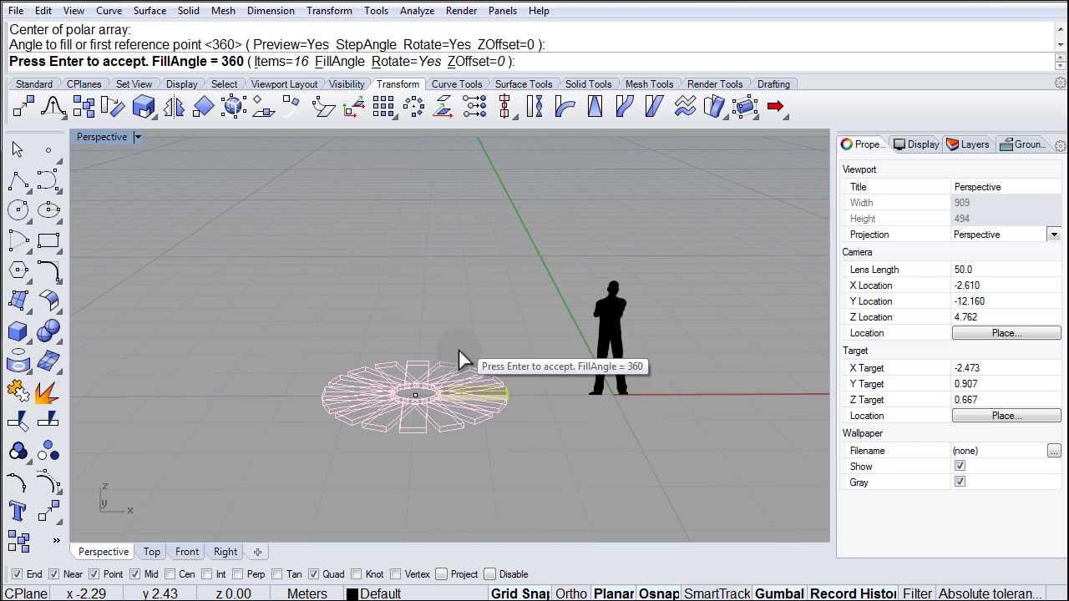
Step: Set the array's Z offset to 0.17 per copy and finish it as spiral stairs
left_click(475, 63)
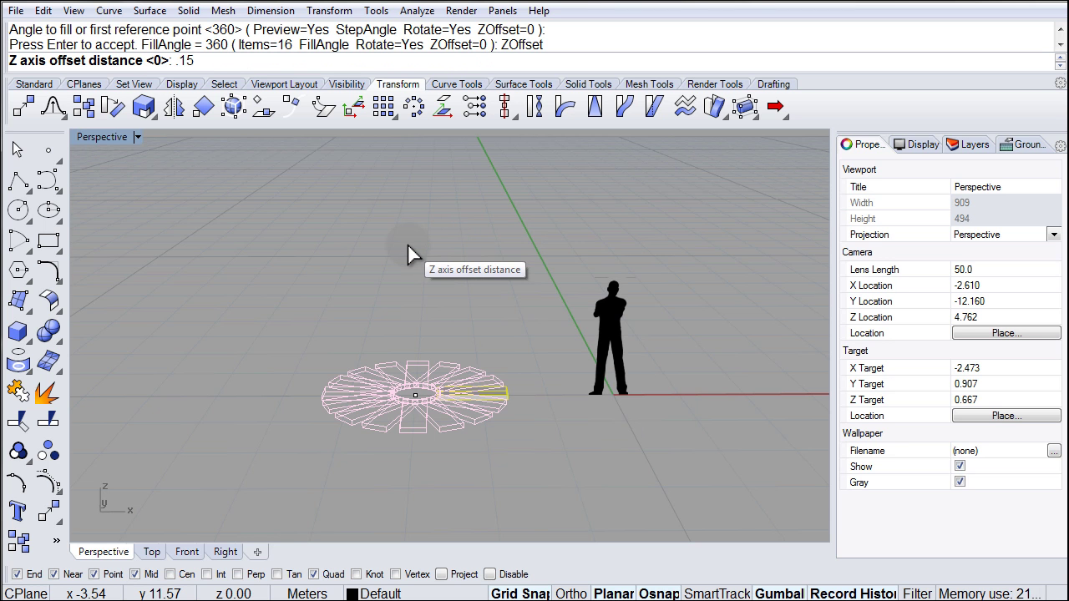
key("Return")
right_click_drag(506, 442, 491, 339)
left_click(500, 62)
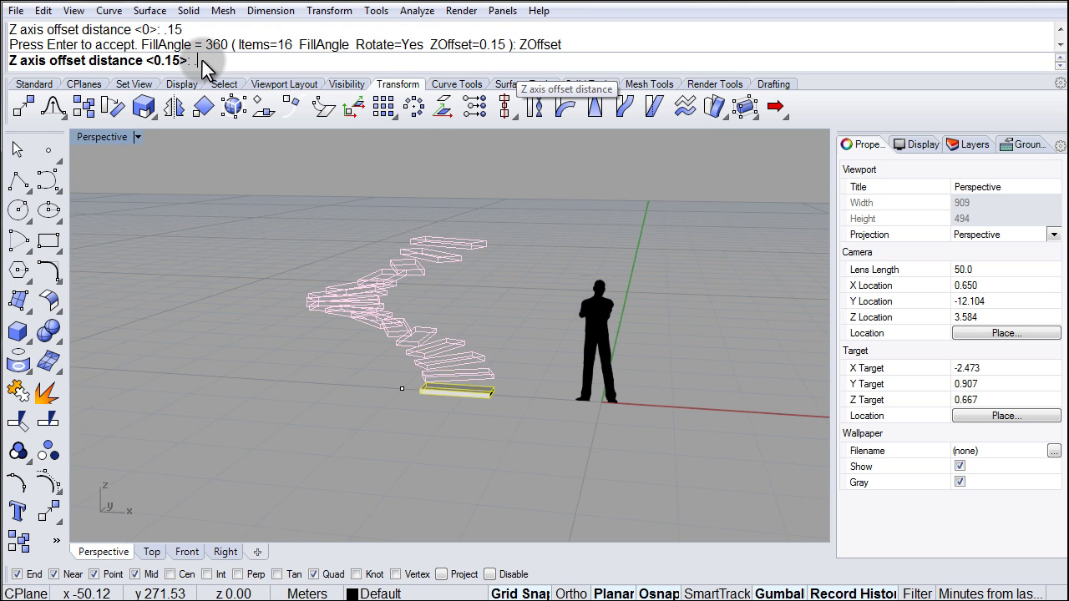
key("Return")
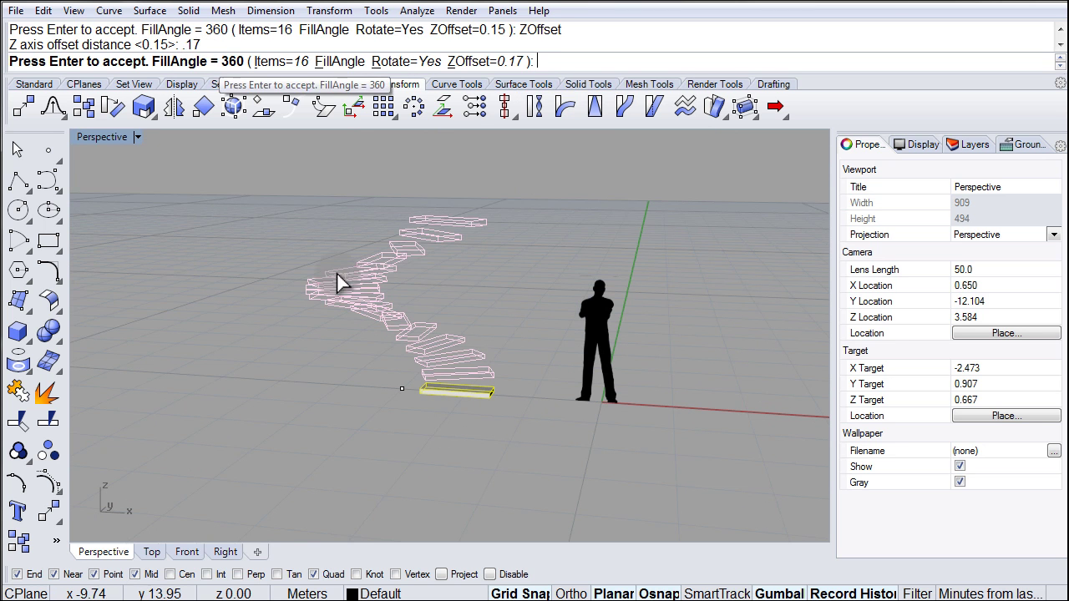
right_click_drag(533, 355, 350, 387)
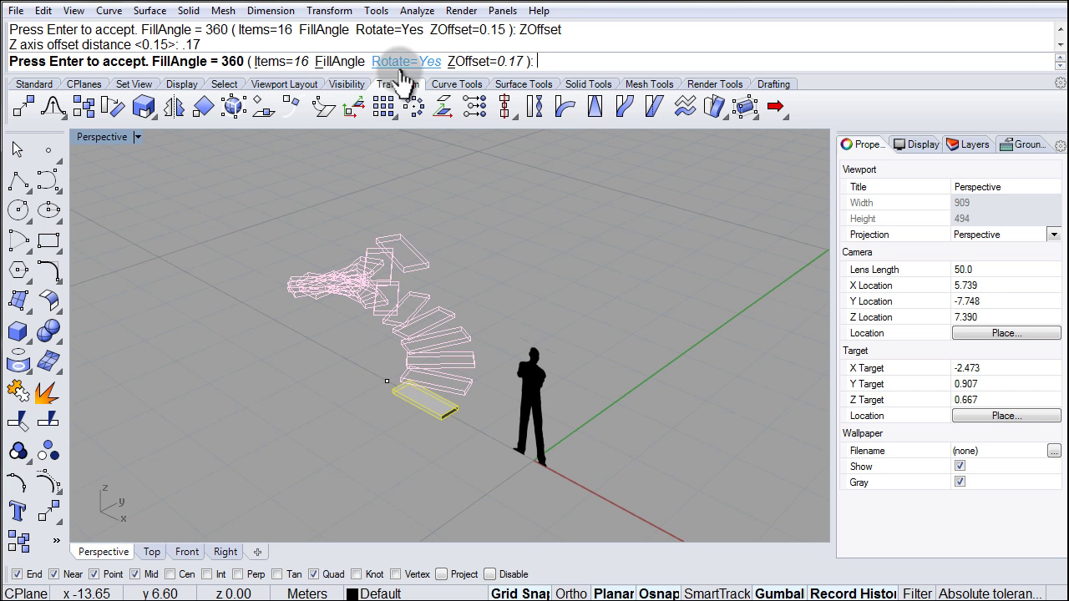
left_click(491, 62)
right_click_drag(195, 254, 371, 238)
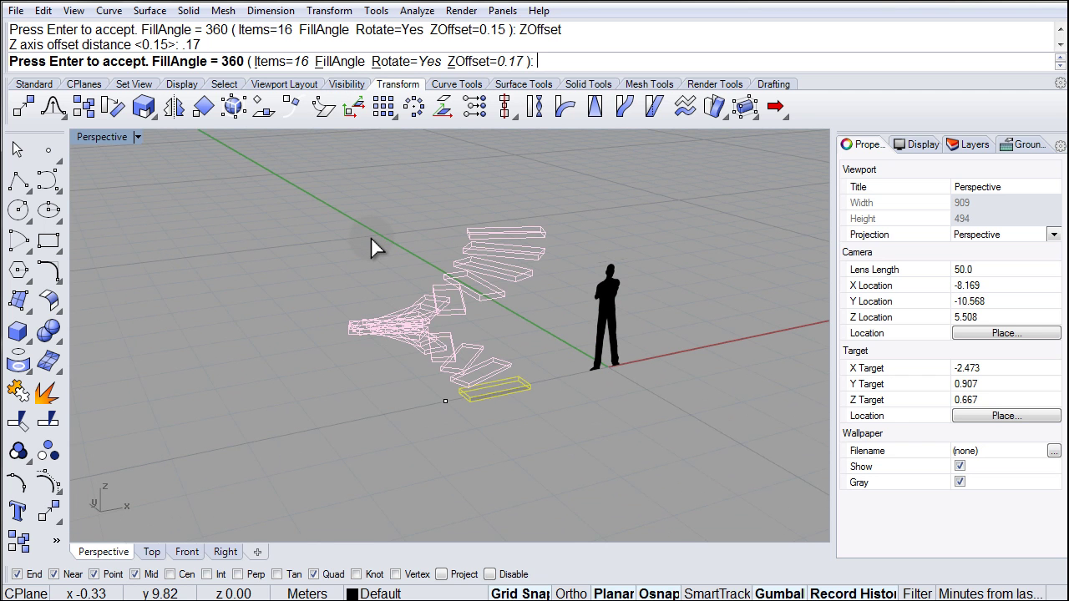
right_click(372, 239)
right_click_drag(506, 279, 355, 219)
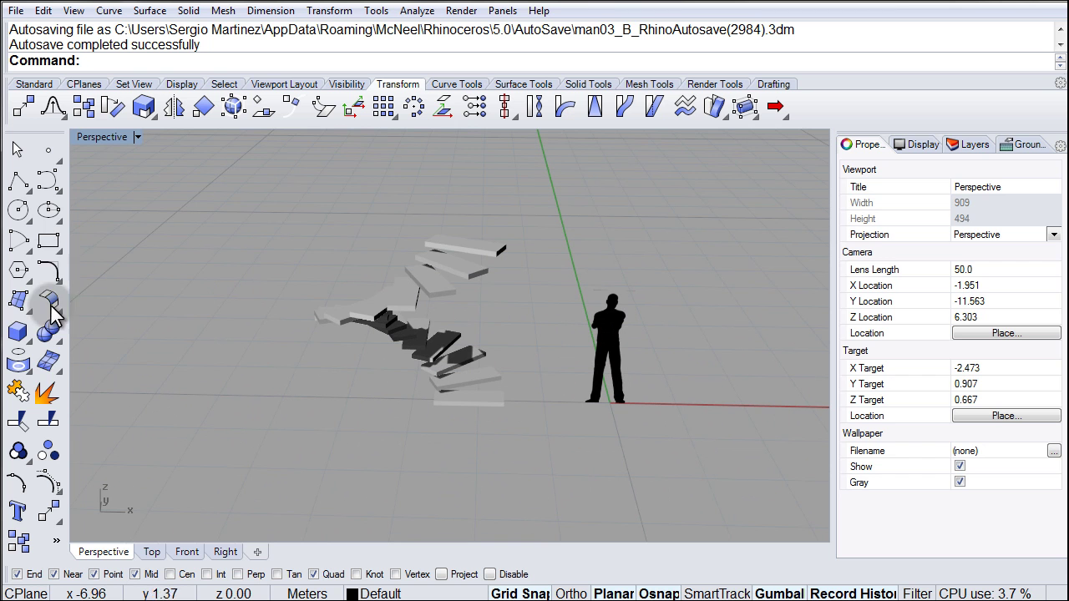
Step: Start a Cylinder from the Solid tools and place its base centre near the stair centre
left_click(19, 334)
left_click(81, 340)
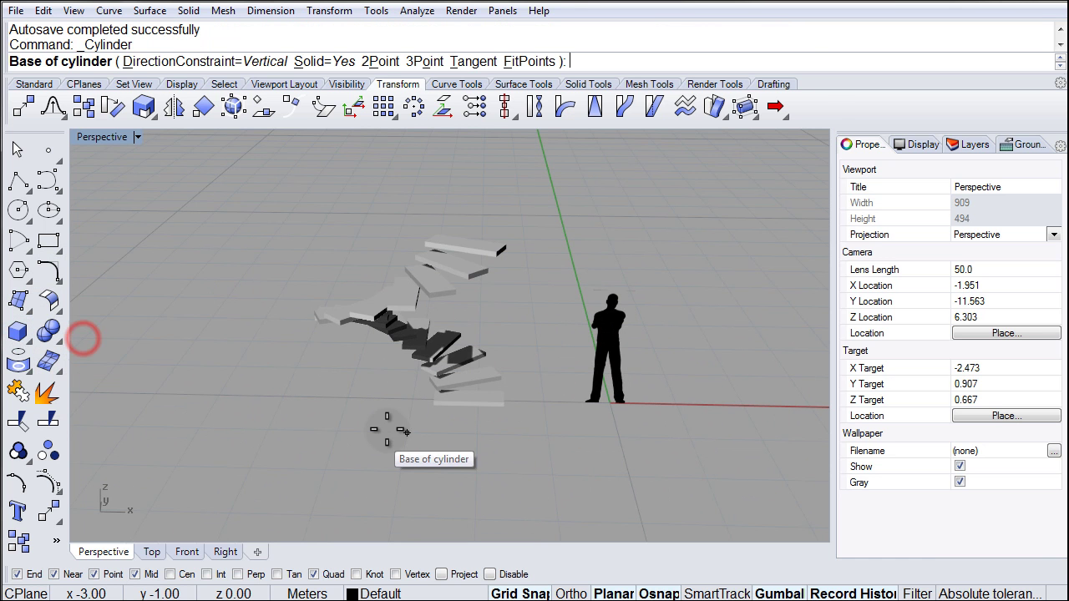
left_click(399, 405)
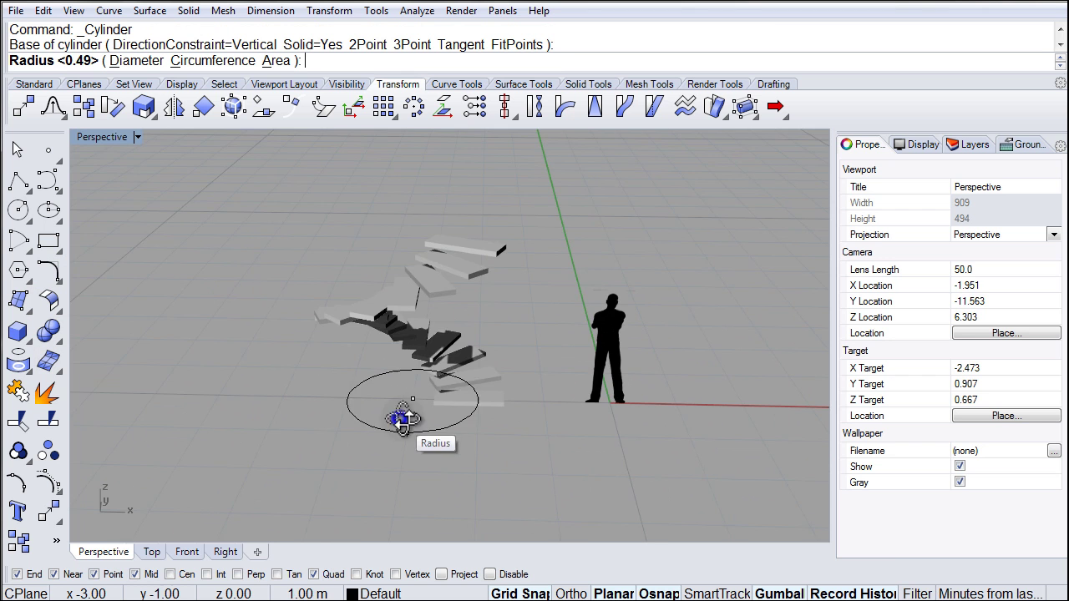